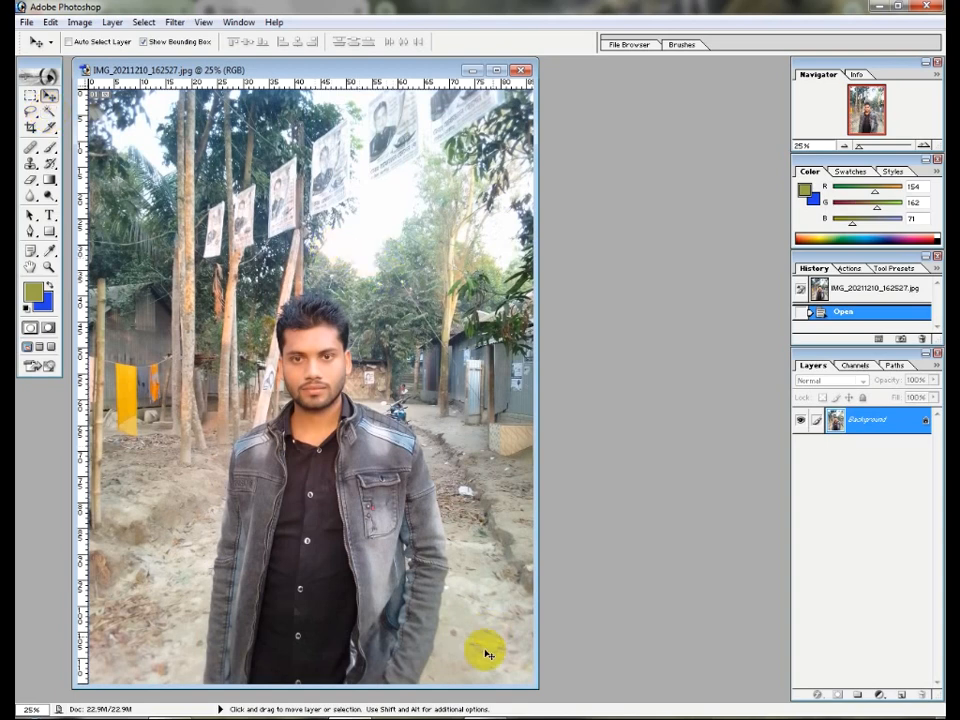
Switch to Firefox, search Google for adobe firefly, and open Adobe's Firefly page from the results.
left_click(310, 709)
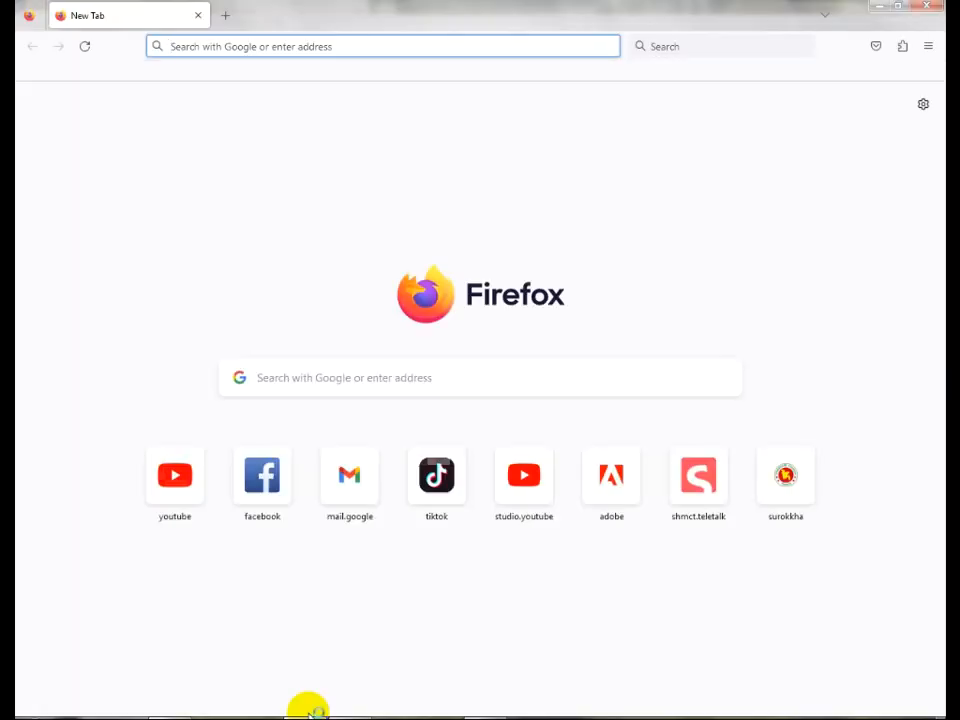
left_click(366, 380)
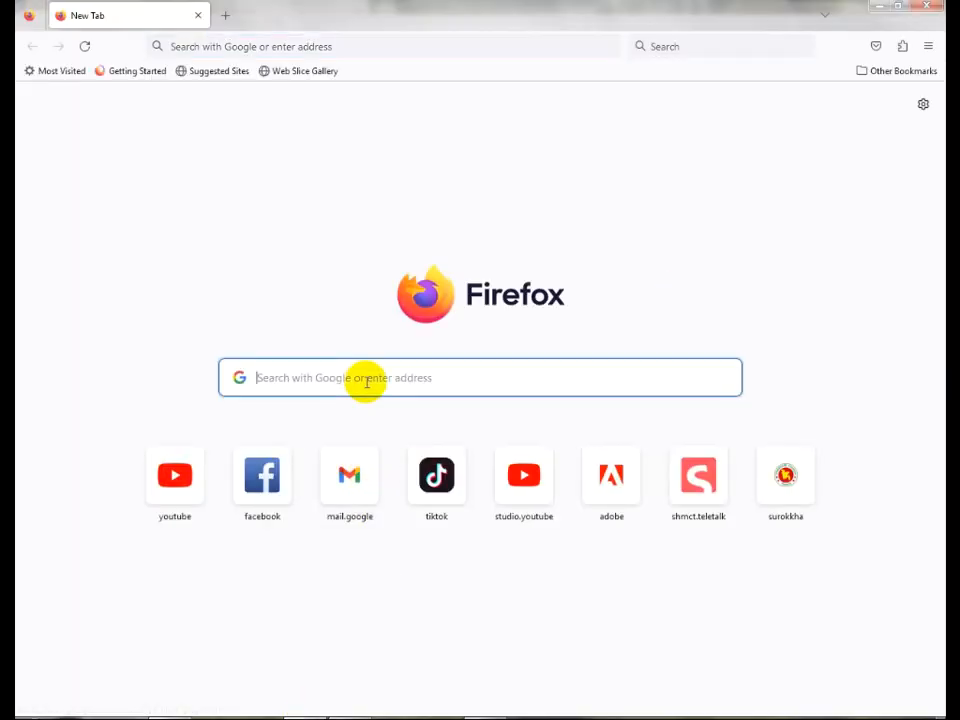
type("ado")
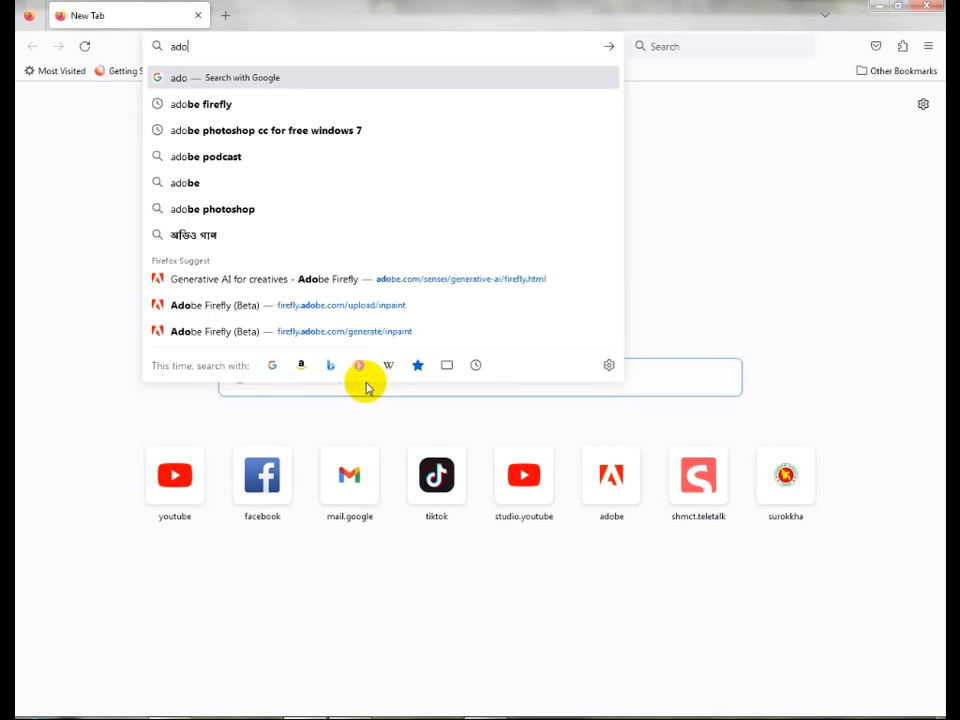
key("Down")
key("Down")
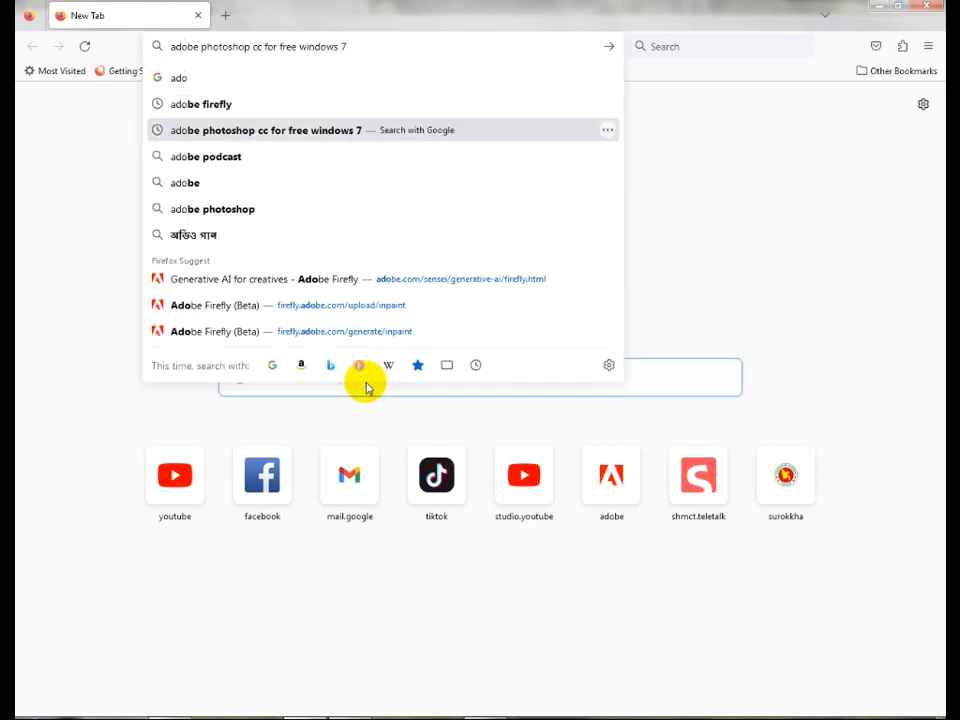
key("Up")
key("Return")
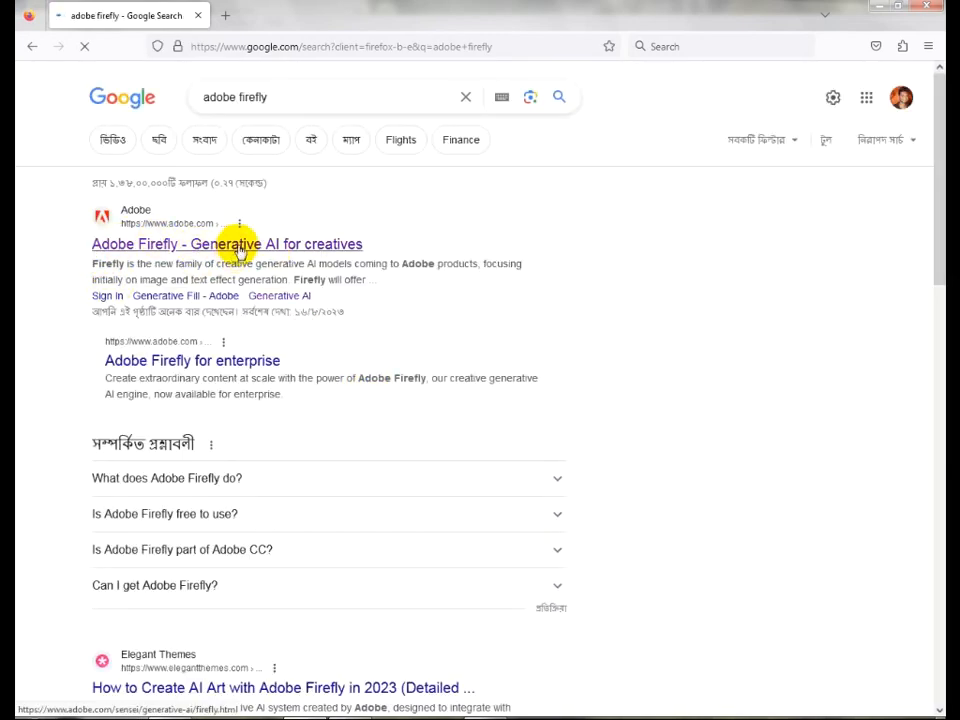
left_click(310, 252)
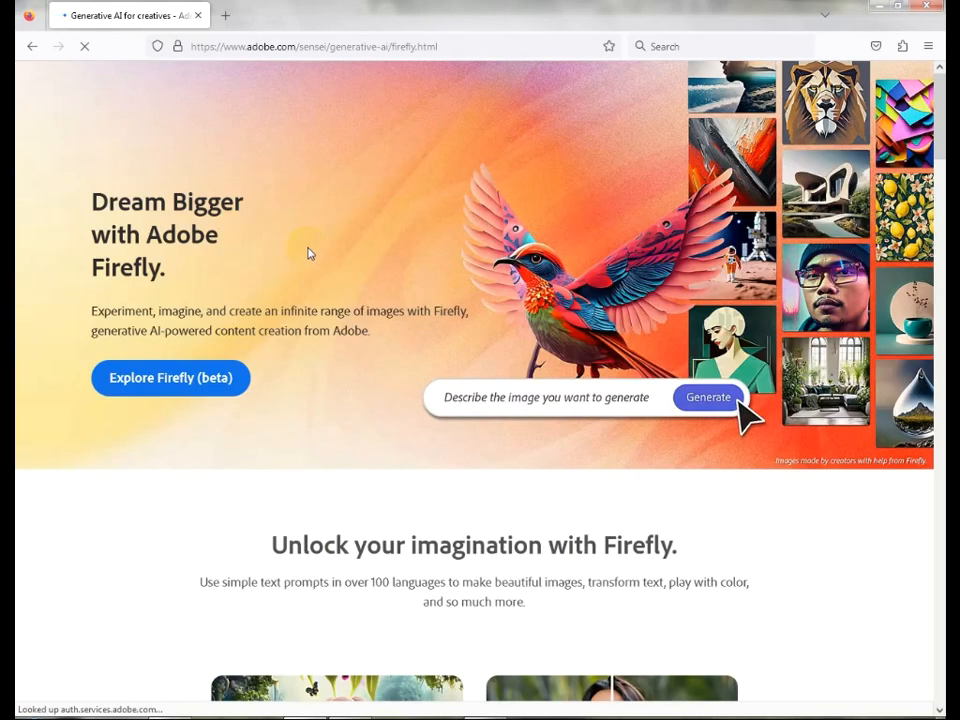
Start creating with the Generative fill feature from the Firefly page.
scroll(390, 380, "down", 2)
scroll(390, 380, "down", 4)
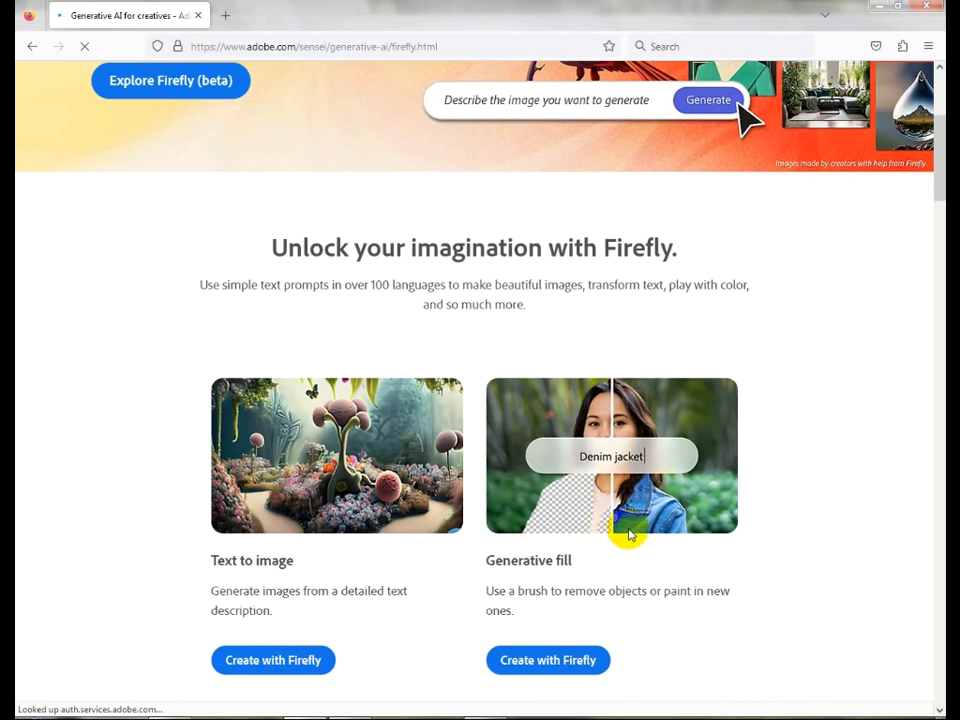
scroll(632, 525, "up", 6)
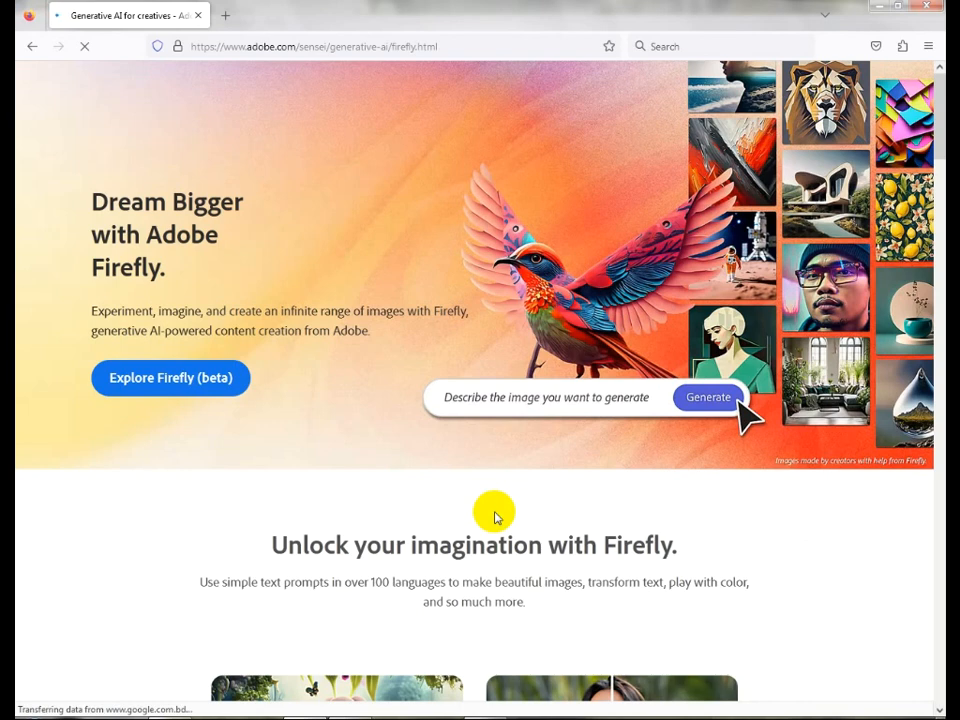
scroll(497, 517, "down", 3)
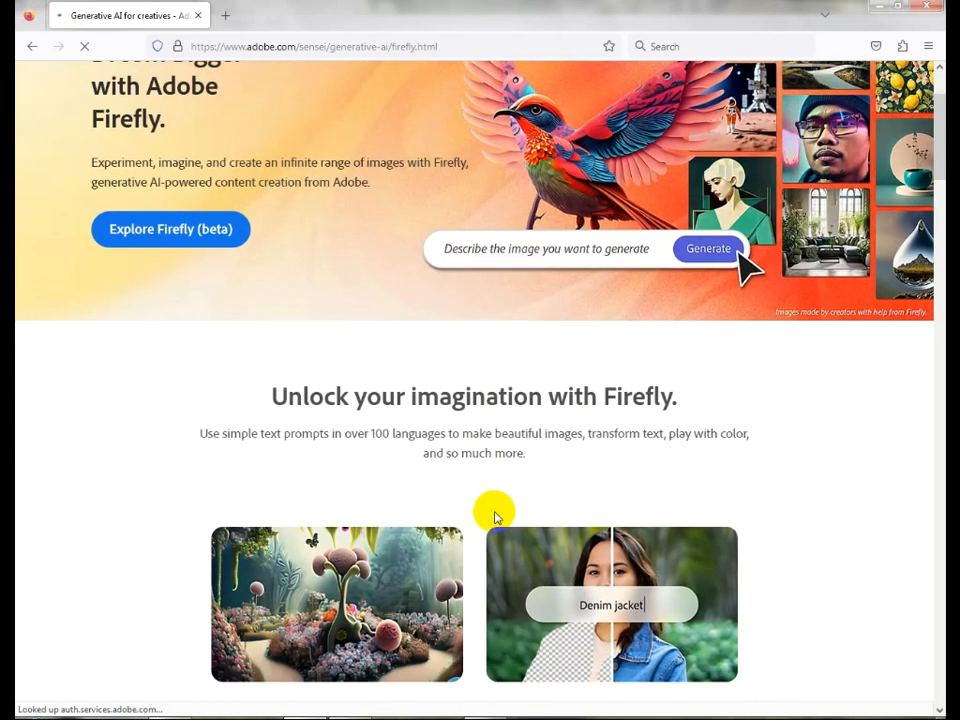
scroll(495, 517, "down", 2)
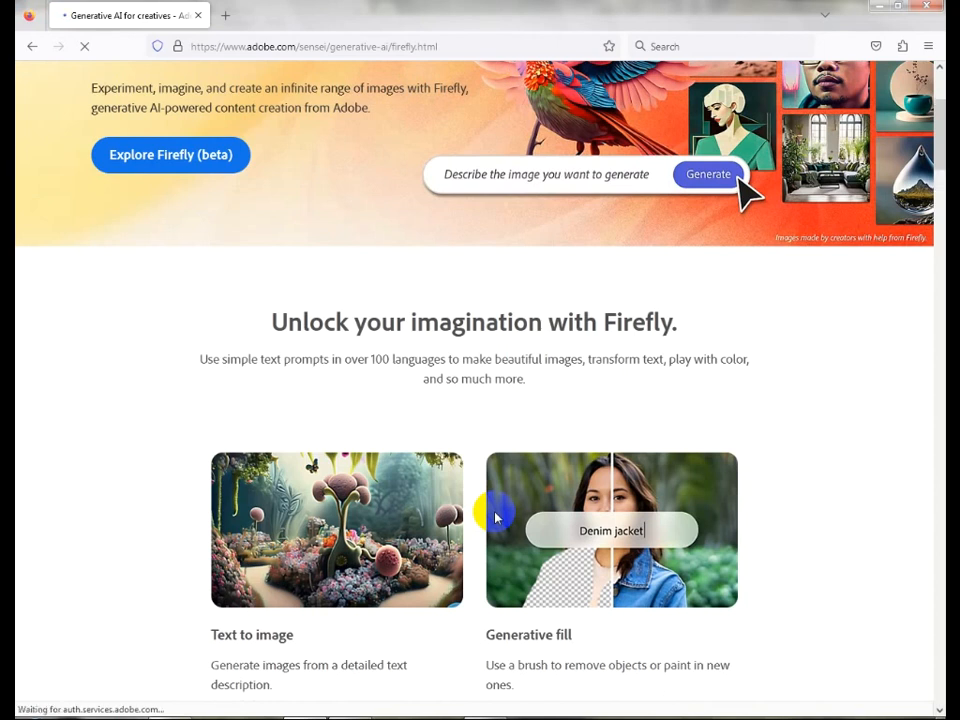
scroll(658, 561, "down", 2)
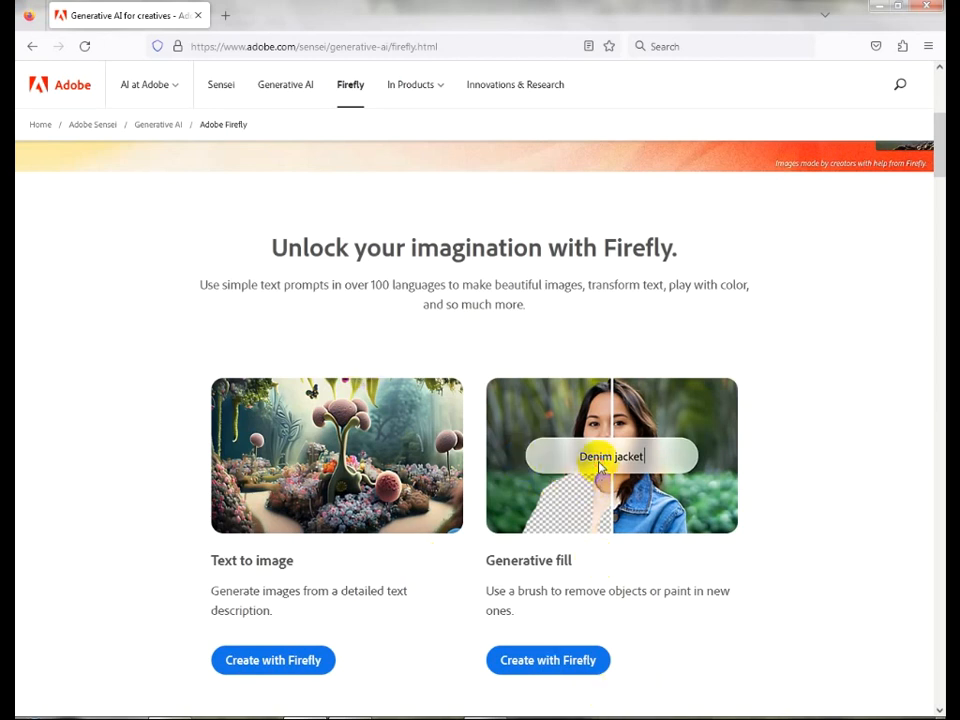
left_click(533, 660)
scroll(565, 640, "down", 2)
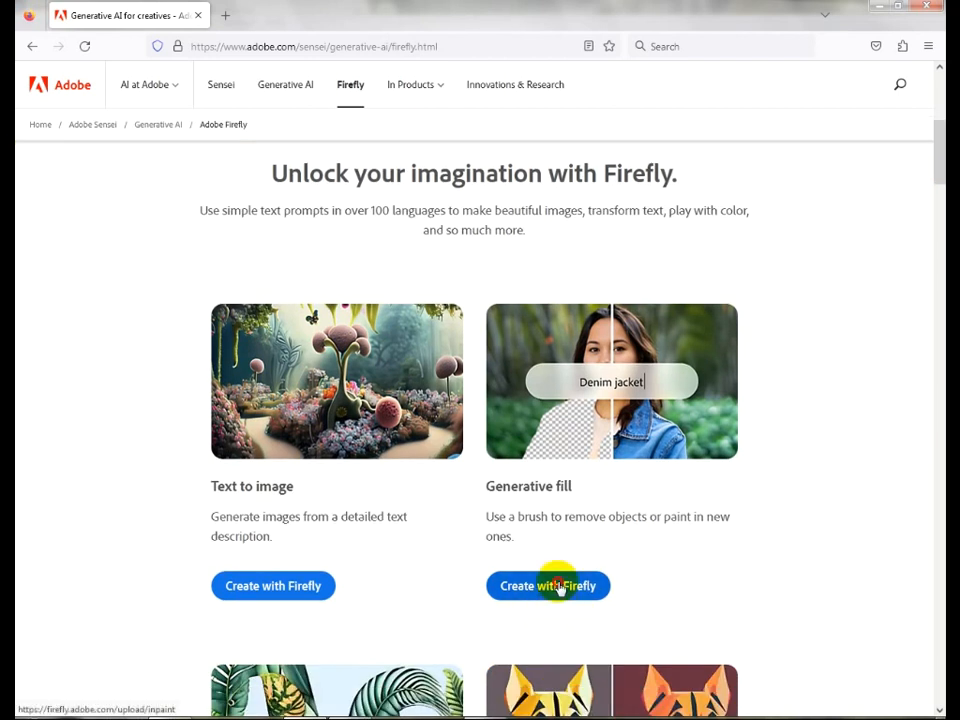
left_click(557, 586)
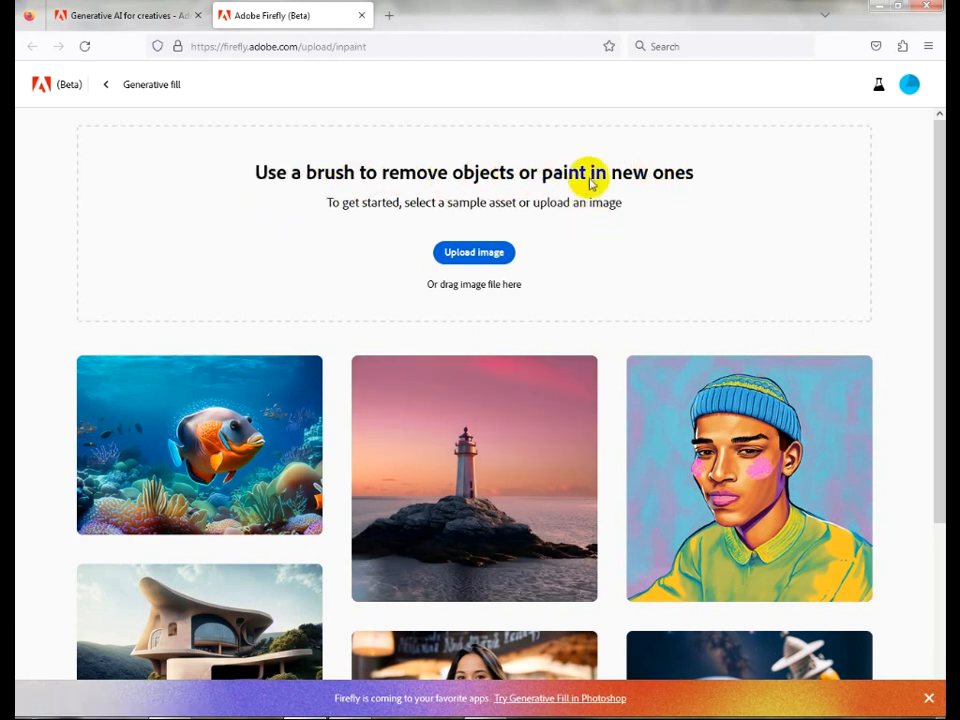
Upload the photo IMG_20211210_162527 from the Camera folder into Generative fill.
left_click(467, 253)
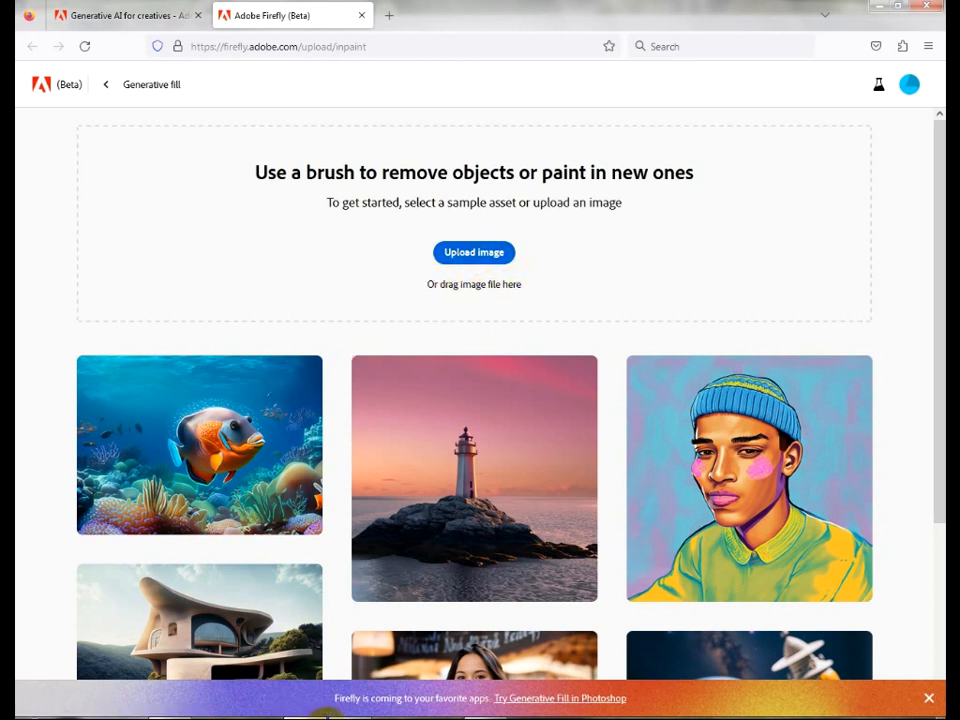
left_click(193, 718)
left_click_drag(573, 461, 326, 271)
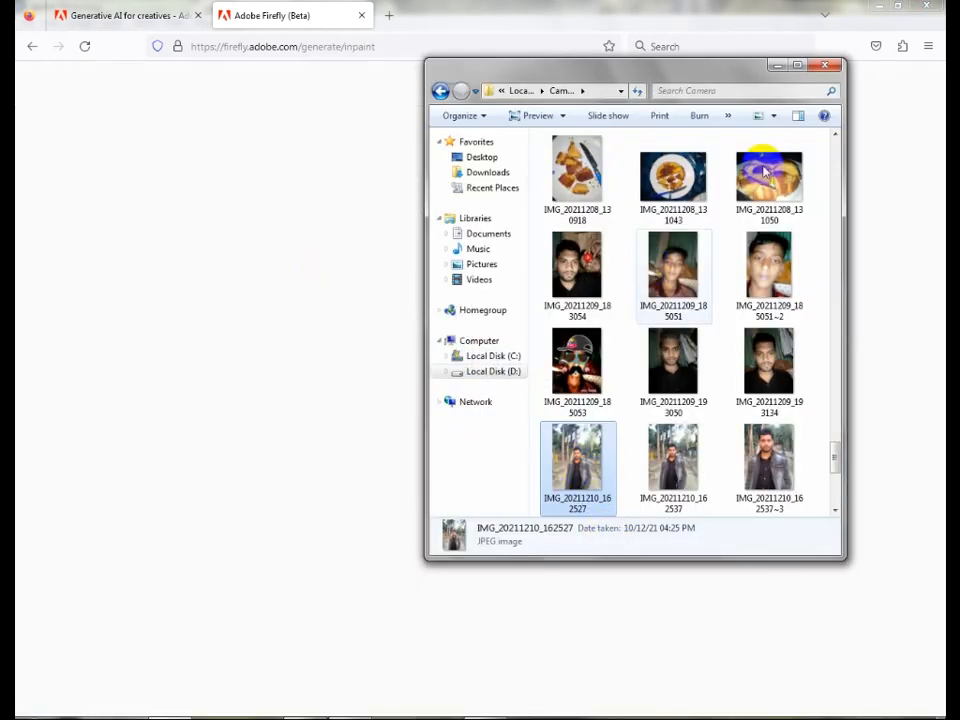
left_click(778, 65)
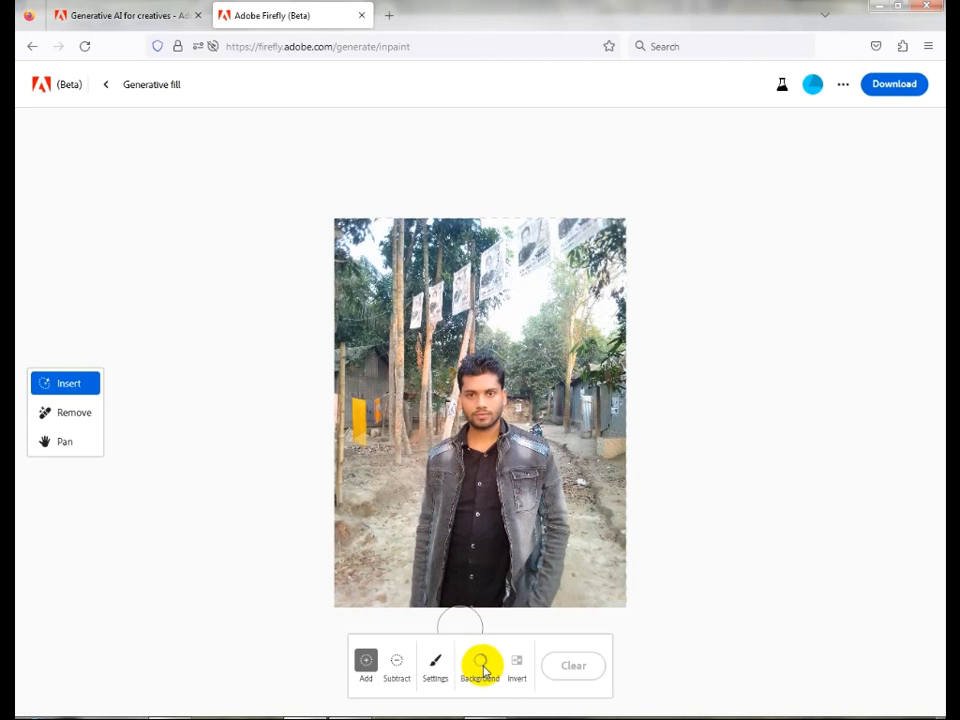
Remove the background around the man in the photo with the automatic Background selection.
scroll(492, 505, "down", 2)
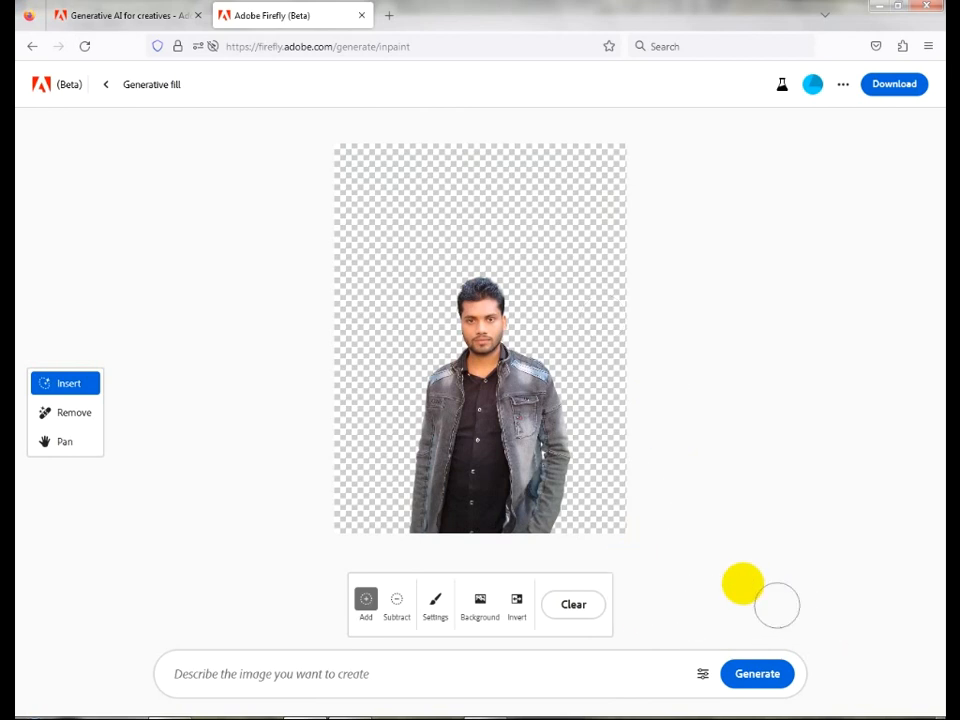
left_click(480, 604)
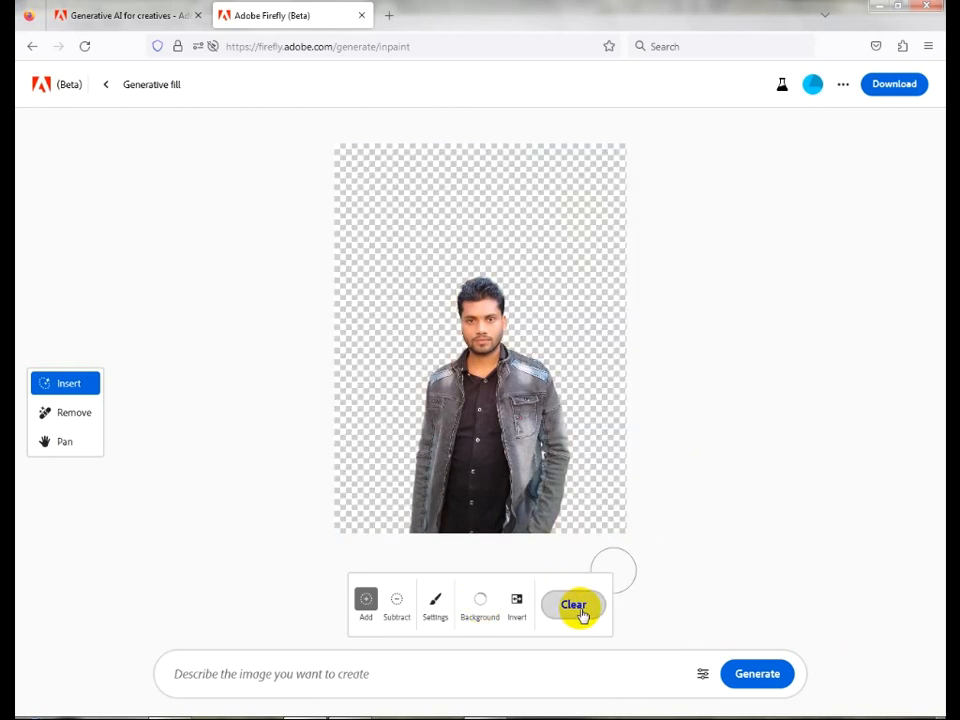
scroll(628, 557, "down", 3)
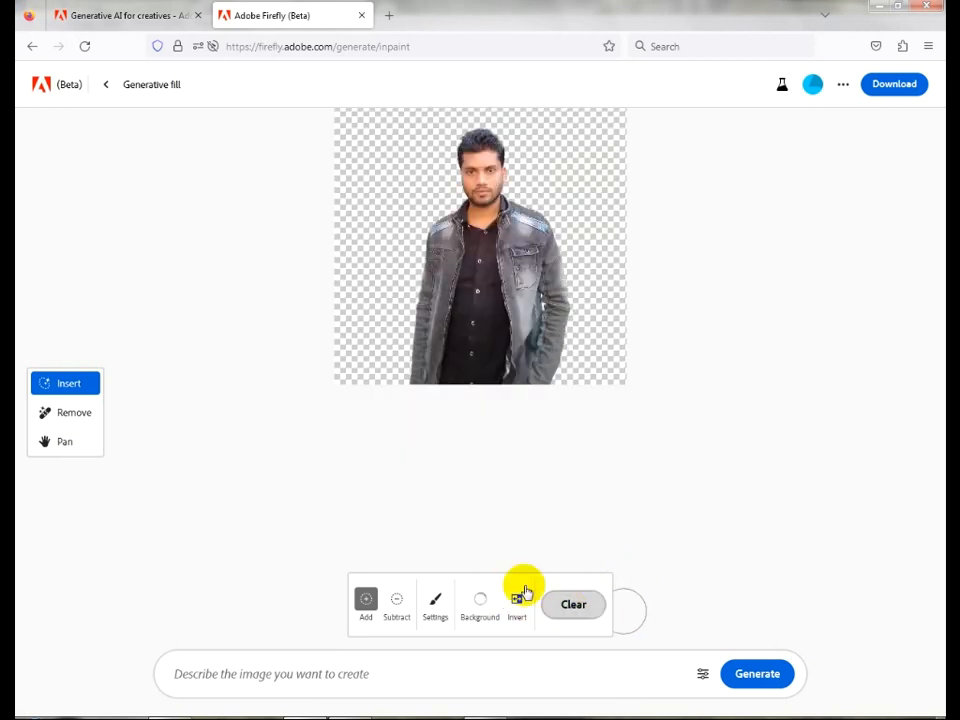
Run Remove on the cleared background area and download the cut-out image.
left_click(70, 413)
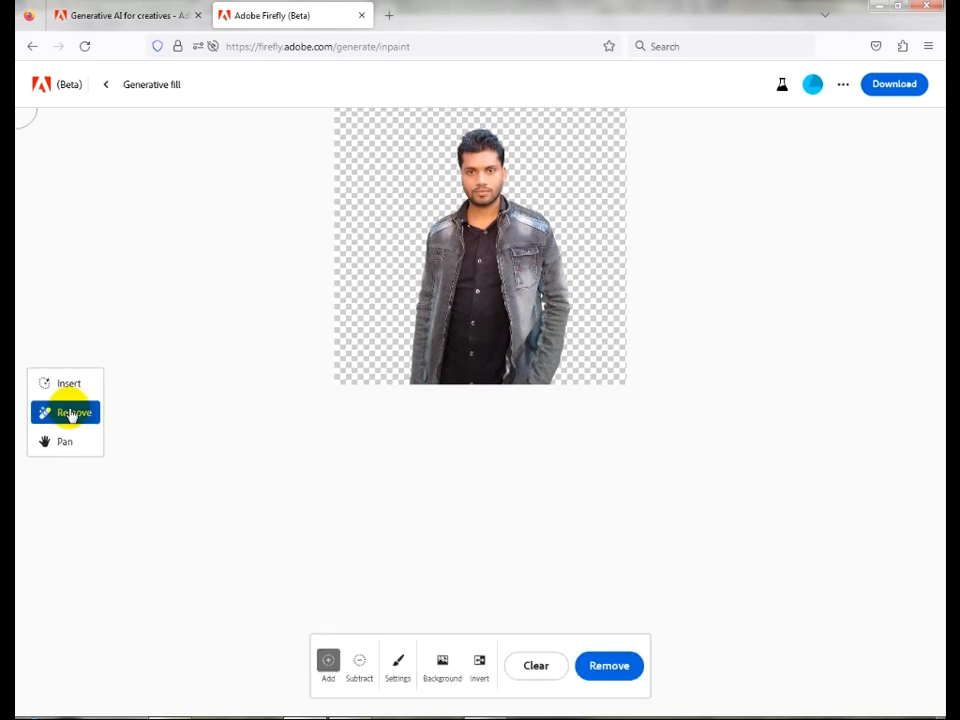
left_click(612, 666)
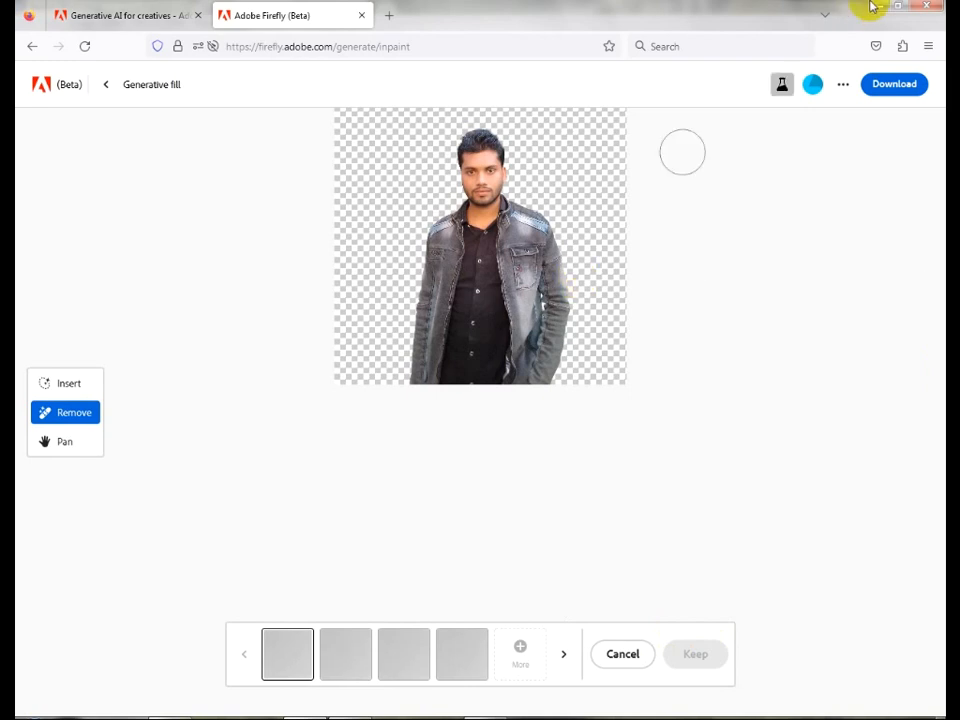
left_click(890, 85)
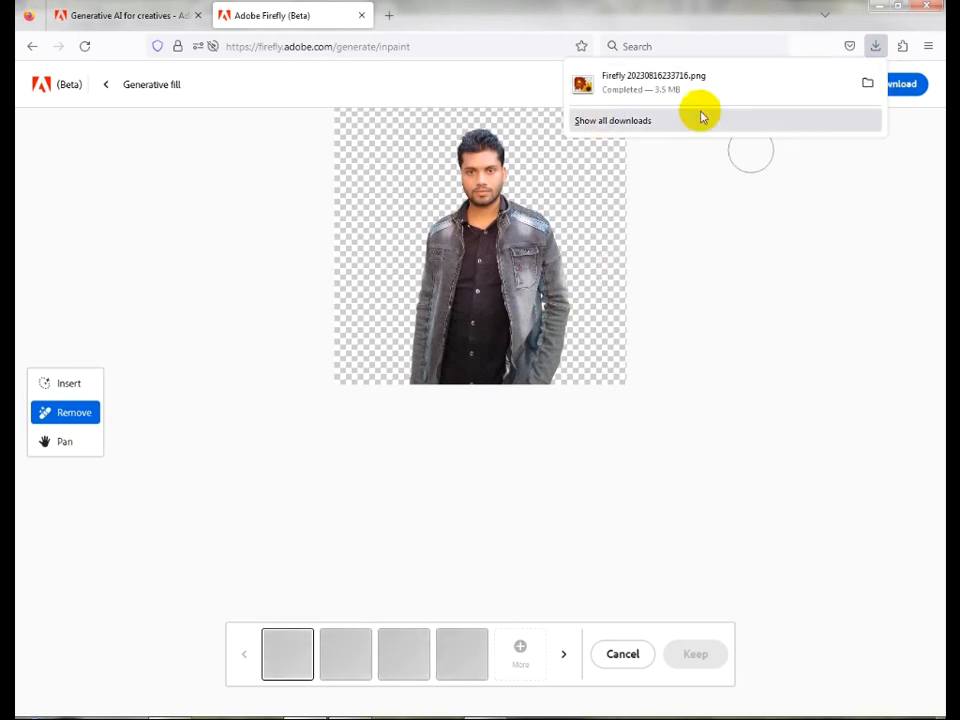
View the downloaded Firefly 20230816233716.png up close, examining the cut-out edges around the hair and jacket, and close the viewer.
left_click(741, 80)
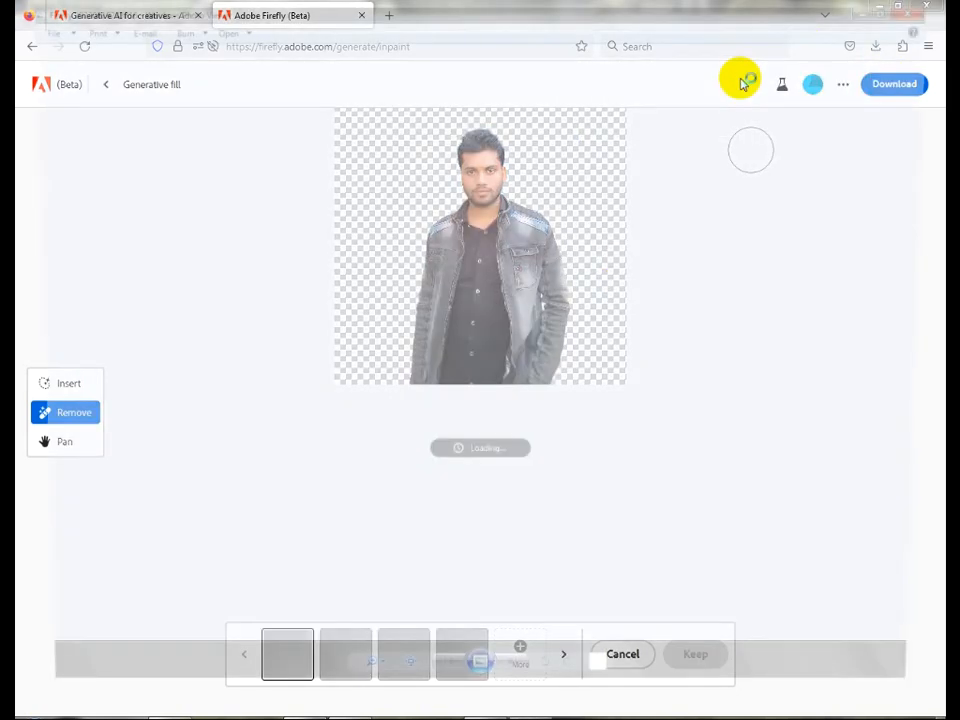
scroll(463, 476, "up", 2)
scroll(289, 602, "down", 2)
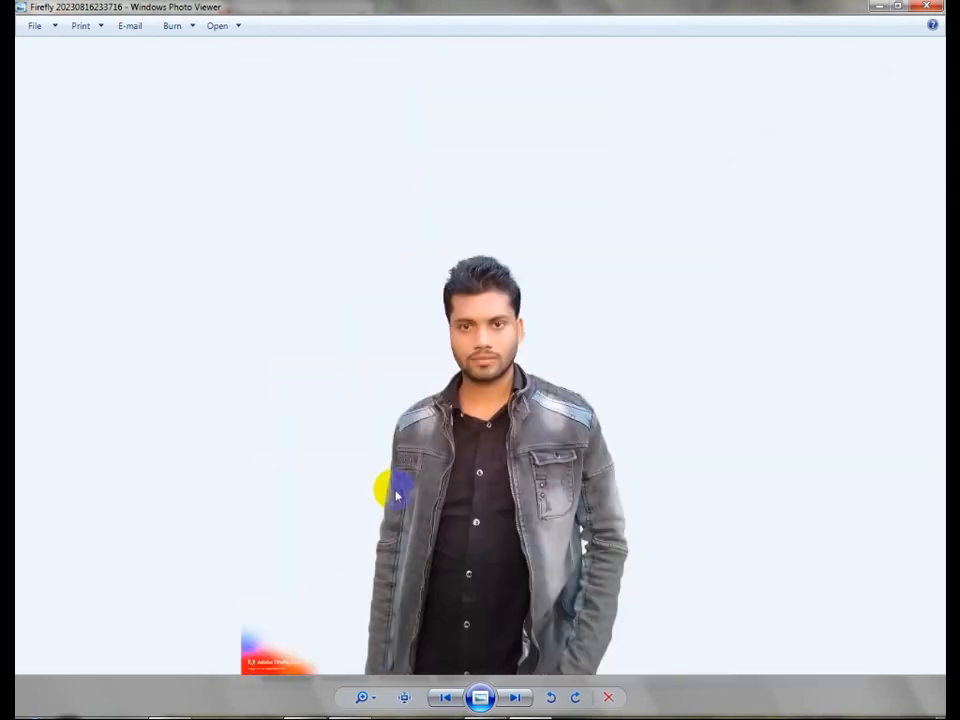
scroll(324, 596, "up", 2)
scroll(529, 259, "up", 3)
scroll(543, 350, "down", 4)
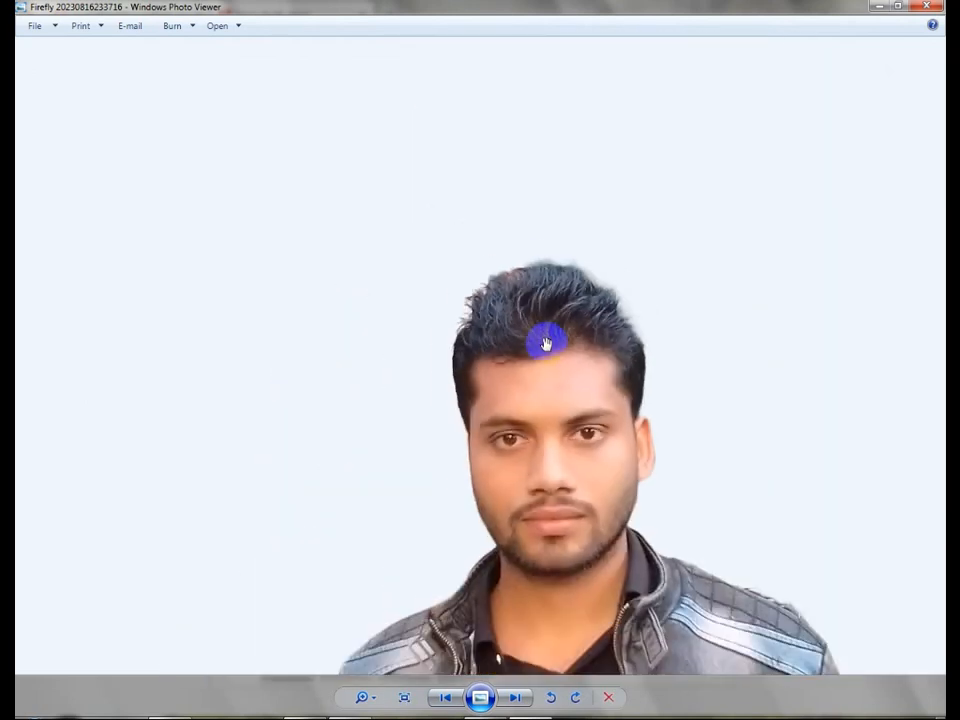
scroll(545, 343, "down", 3)
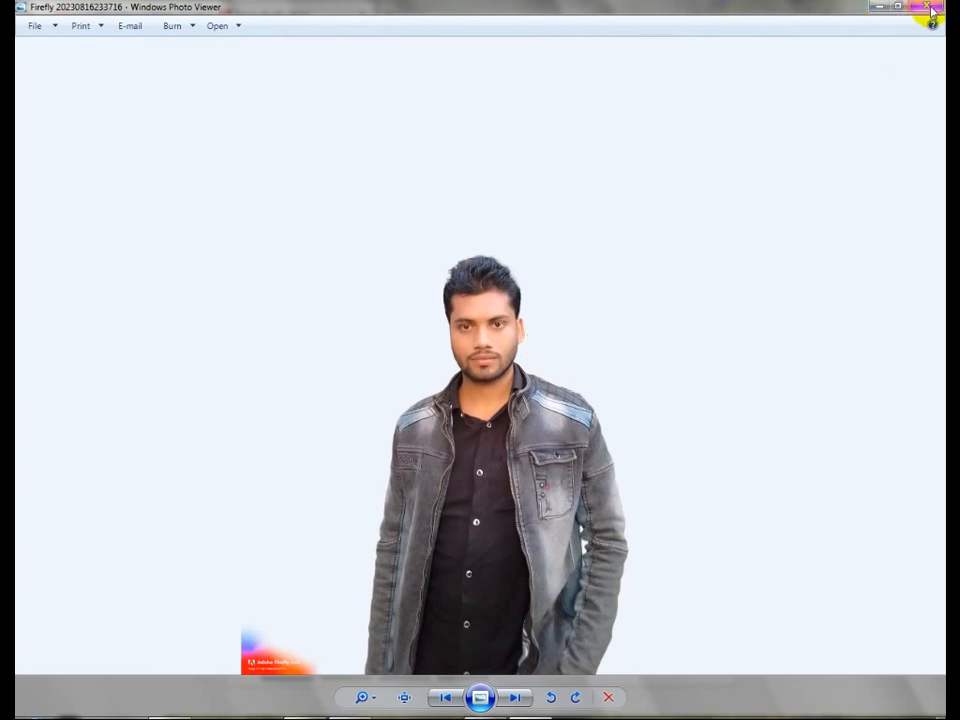
left_click(929, 7)
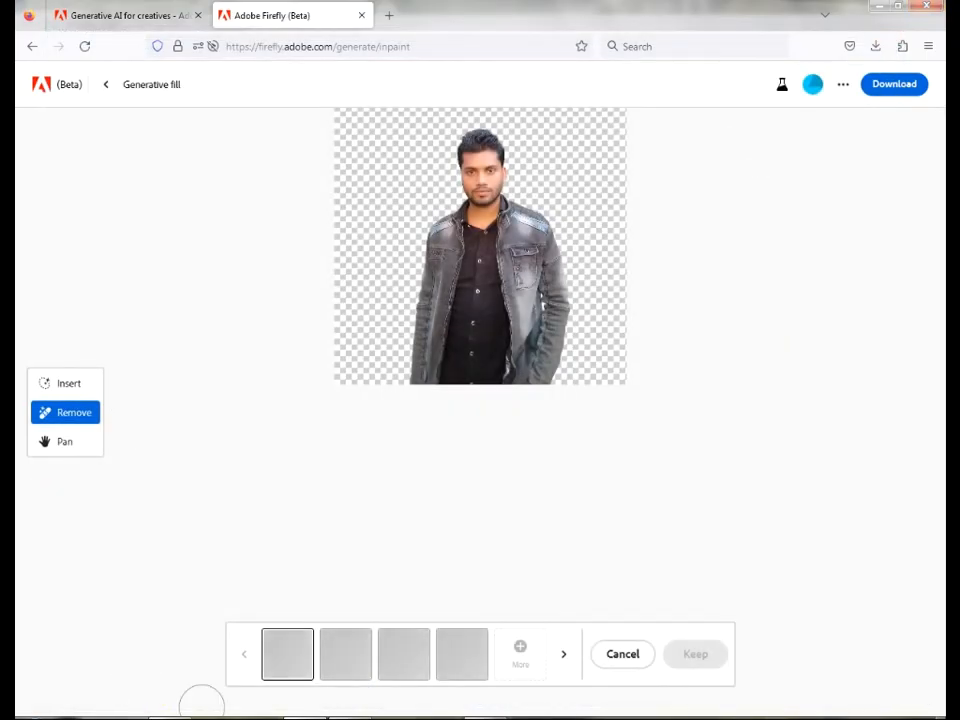
Find Firefly 20230816233716.png in the Downloads folder and open it in Photoshop.
left_click(201, 703)
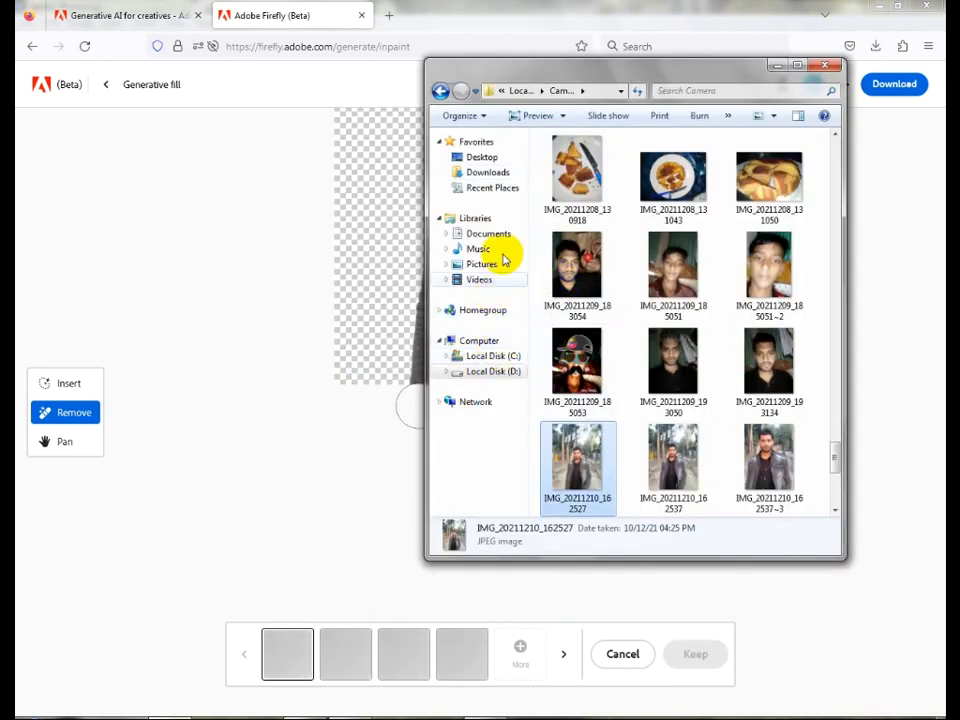
left_click(497, 180)
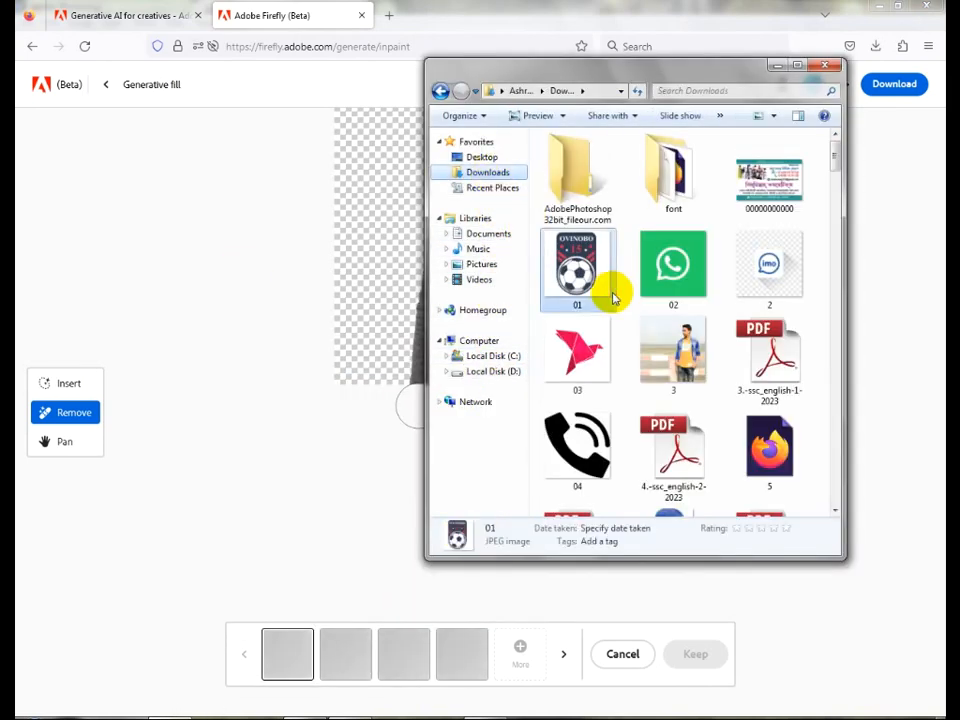
left_click(611, 294)
scroll(614, 298, "down", 5)
scroll(614, 298, "down", 8)
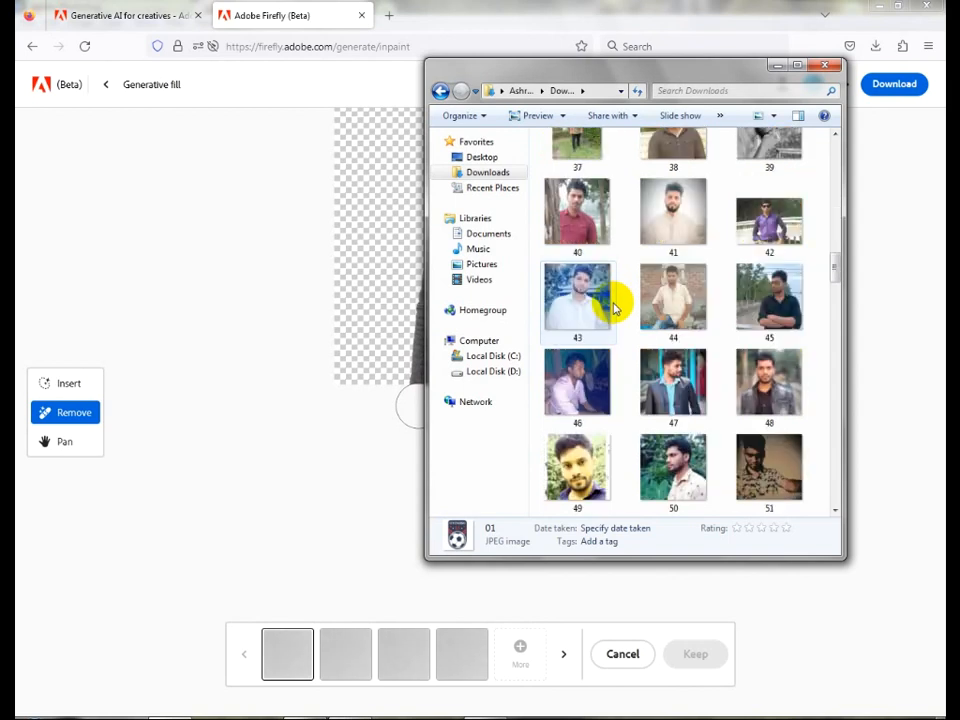
scroll(614, 302, "up", 12)
scroll(614, 306, "down", 15)
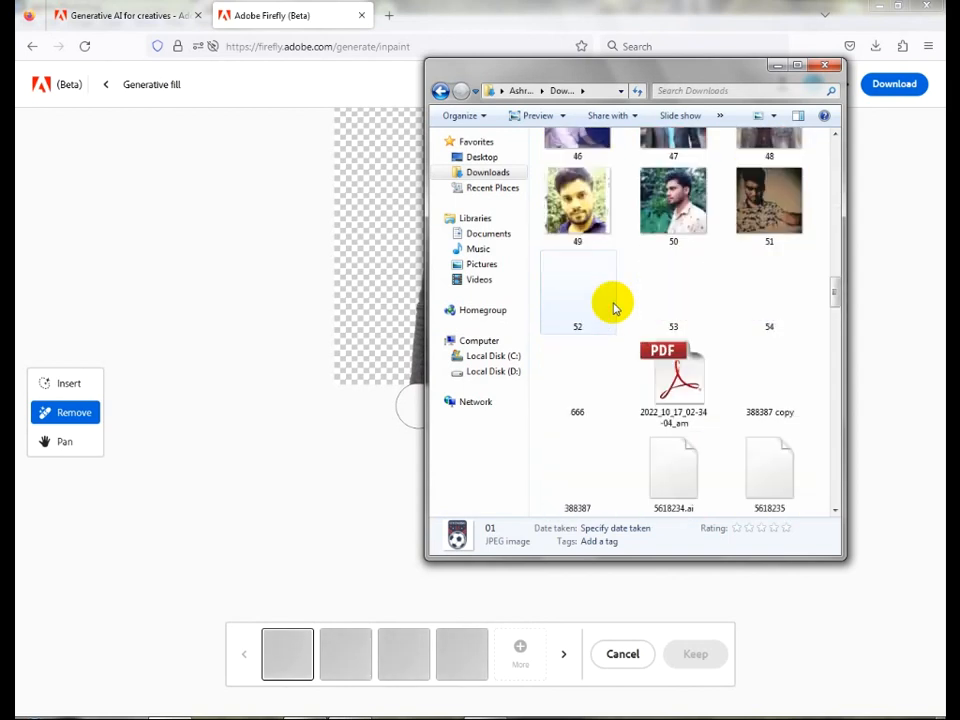
left_click(611, 304)
scroll(640, 400, "down", 1)
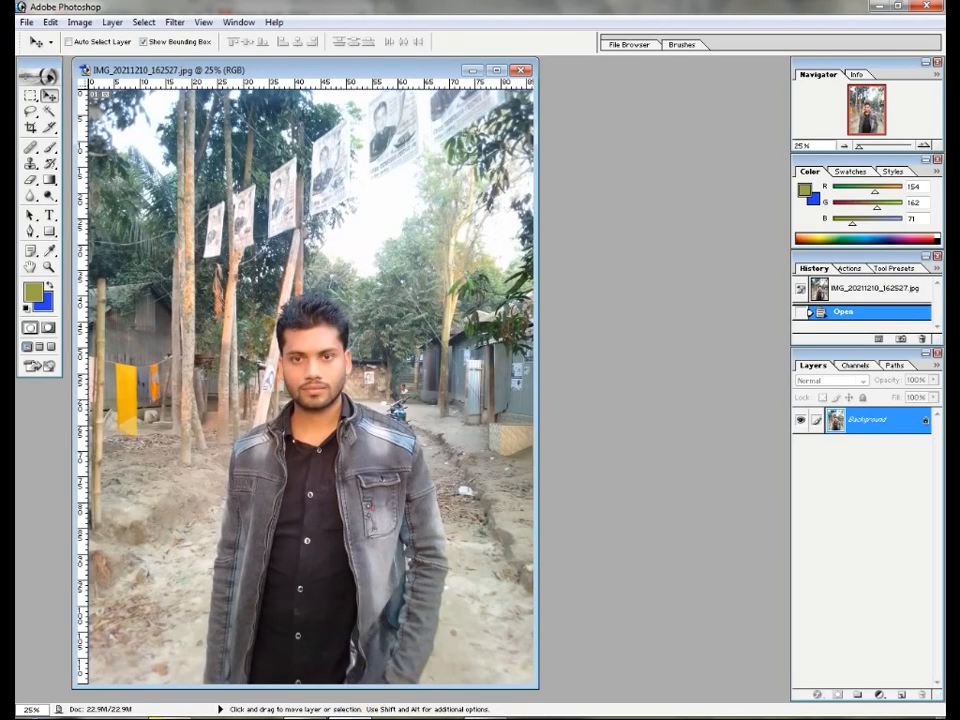
key("alt+Tab")
key("Return")
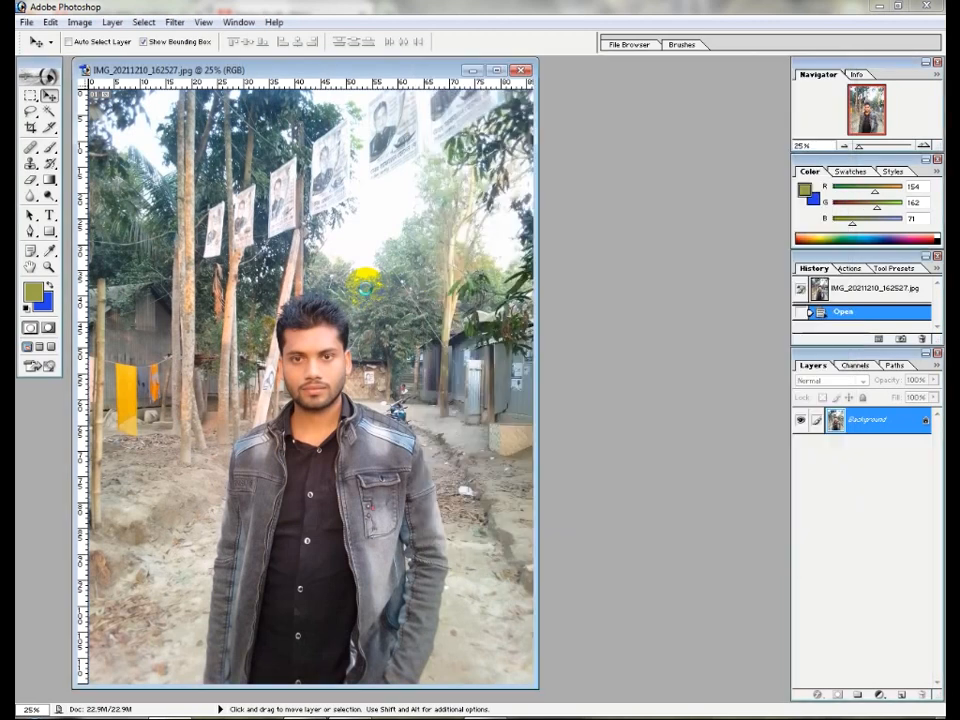
left_click_drag(381, 415, 349, 441)
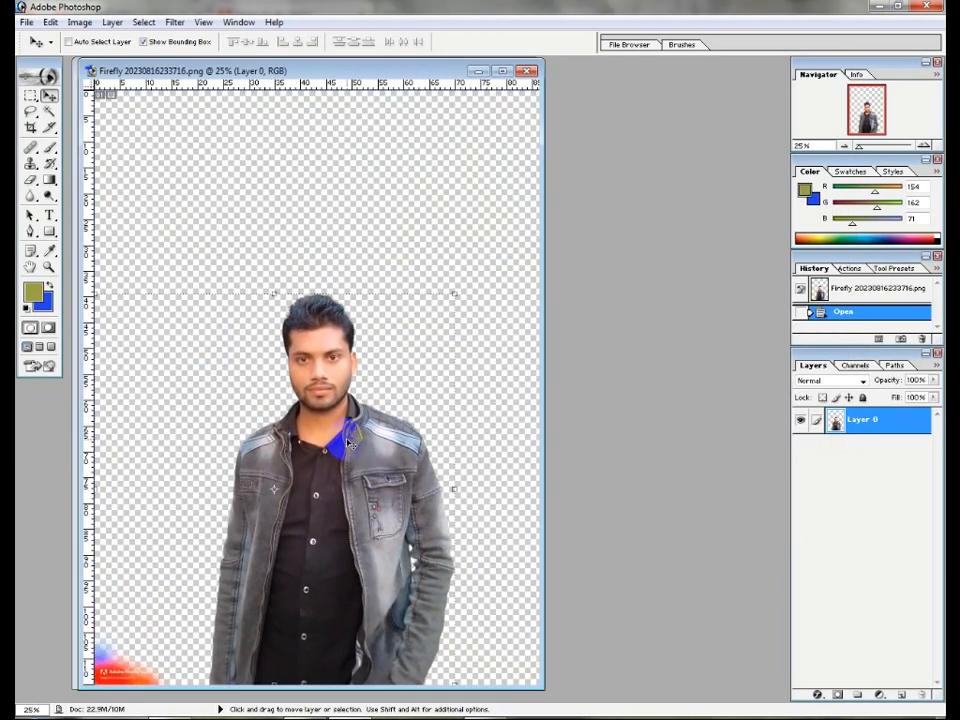